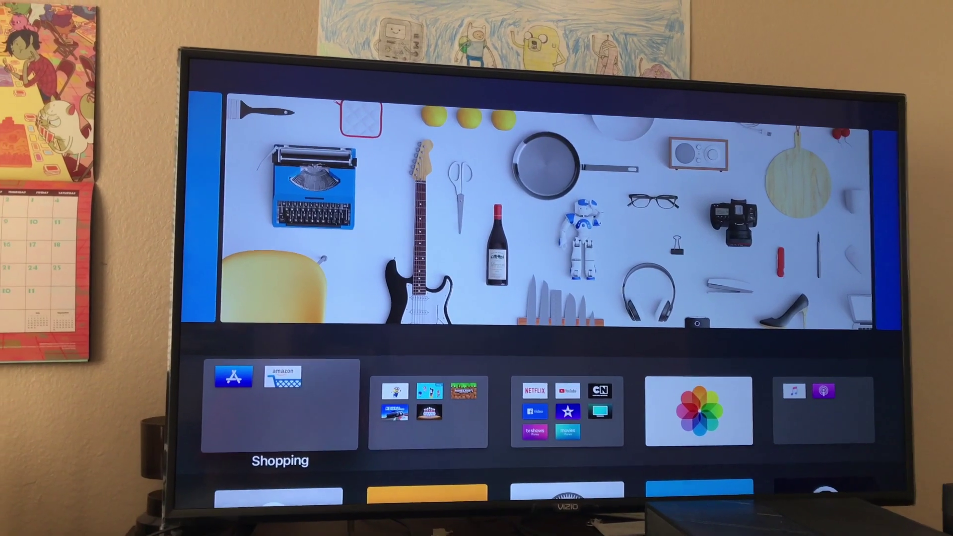
Open the Games folder and highlight Minecraft to bring up its delete and move options
{"action": "key", "text": "Down"}
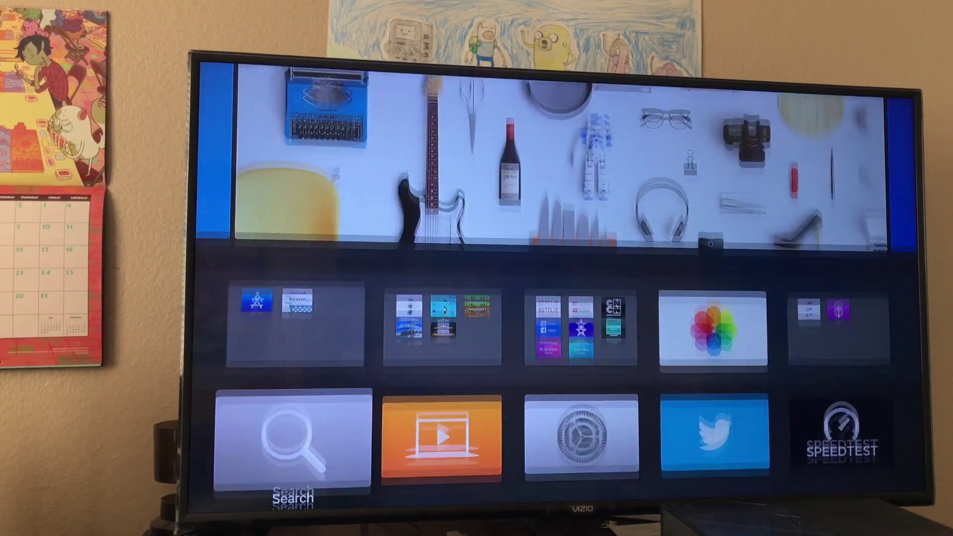
{"action": "key", "text": "Up"}
{"action": "key", "text": "Right"}
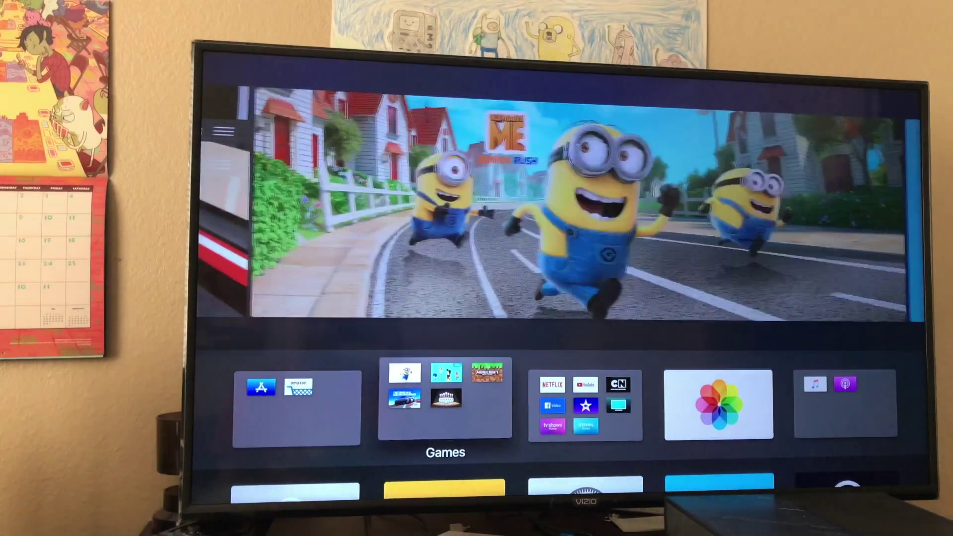
{"action": "key", "text": "Return"}
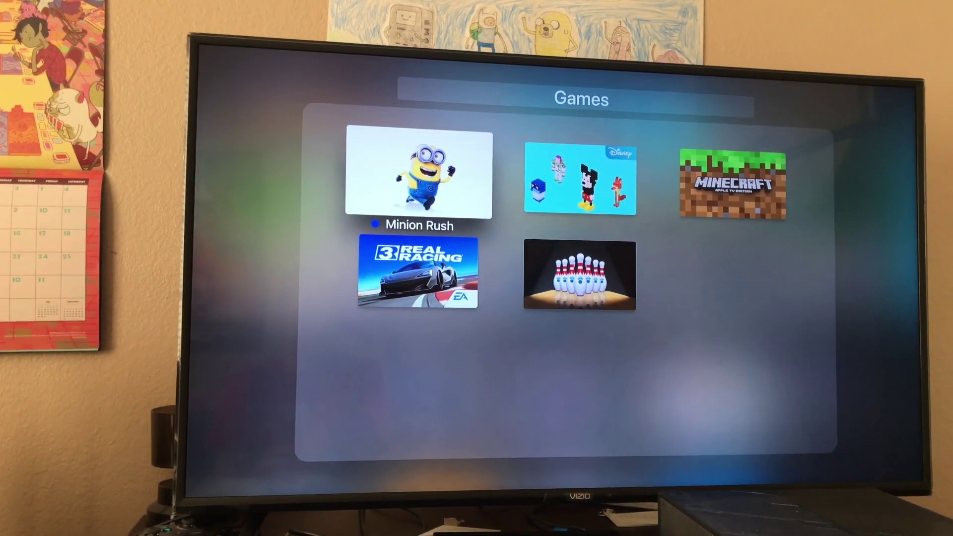
{"action": "key", "text": "Right"}
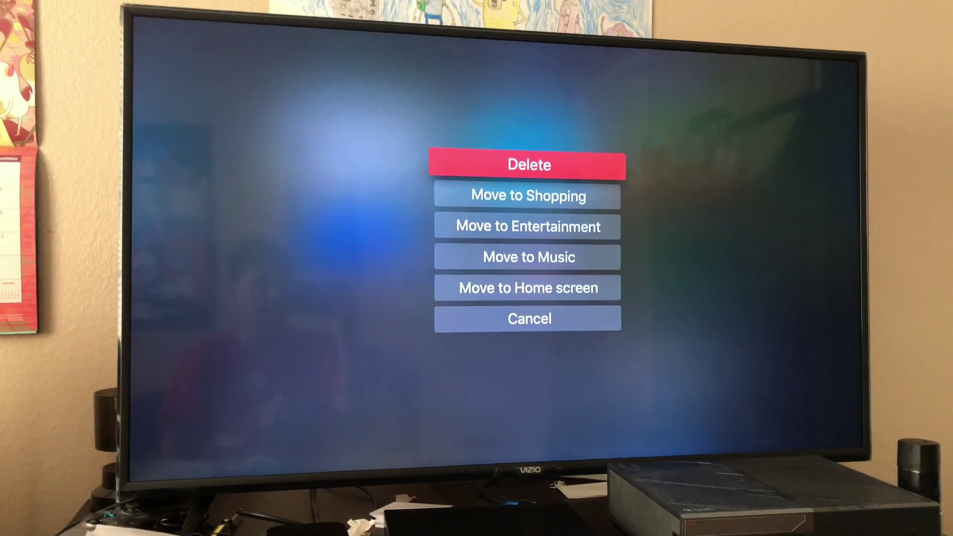
Delete Minecraft from its options menu, leaving four games in the Games folder
{"action": "key", "text": "Down"}
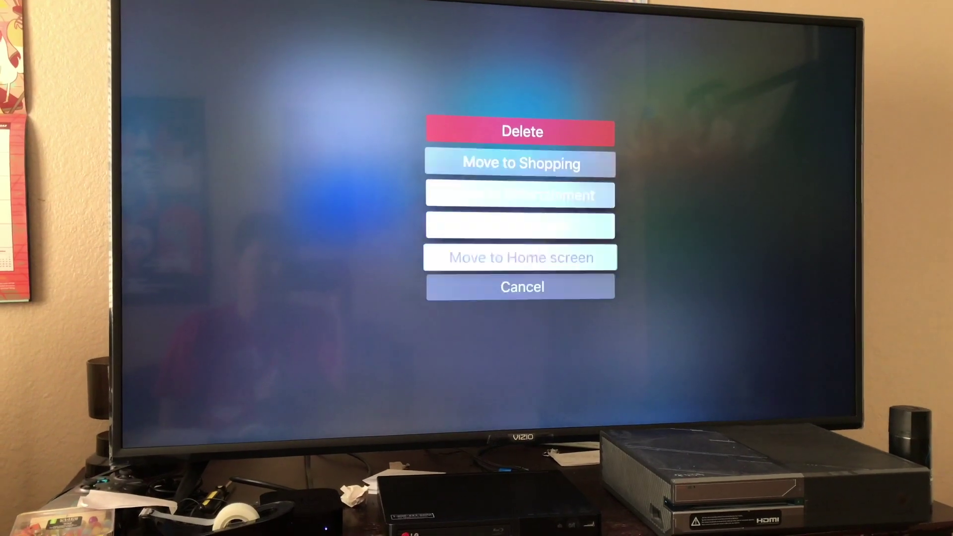
{"action": "key", "text": "Down"}
{"action": "key", "text": "Down"}
{"action": "key", "text": "Down"}
{"action": "key", "text": "Up"}
{"action": "key", "text": "Up"}
{"action": "key", "text": "Up"}
{"action": "key", "text": "Down"}
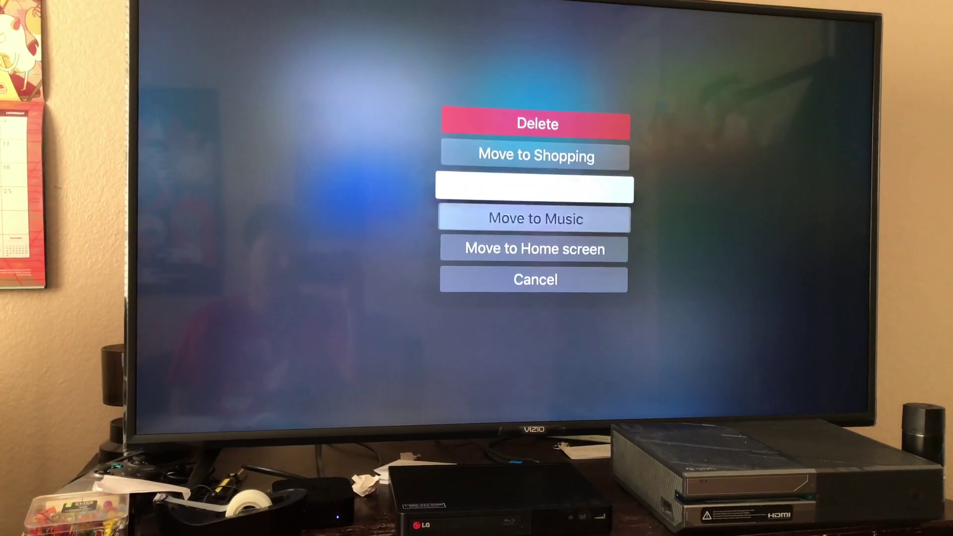
{"action": "key", "text": "Down"}
{"action": "key", "text": "Down"}
{"action": "key", "text": "Down"}
{"action": "key", "text": "Up"}
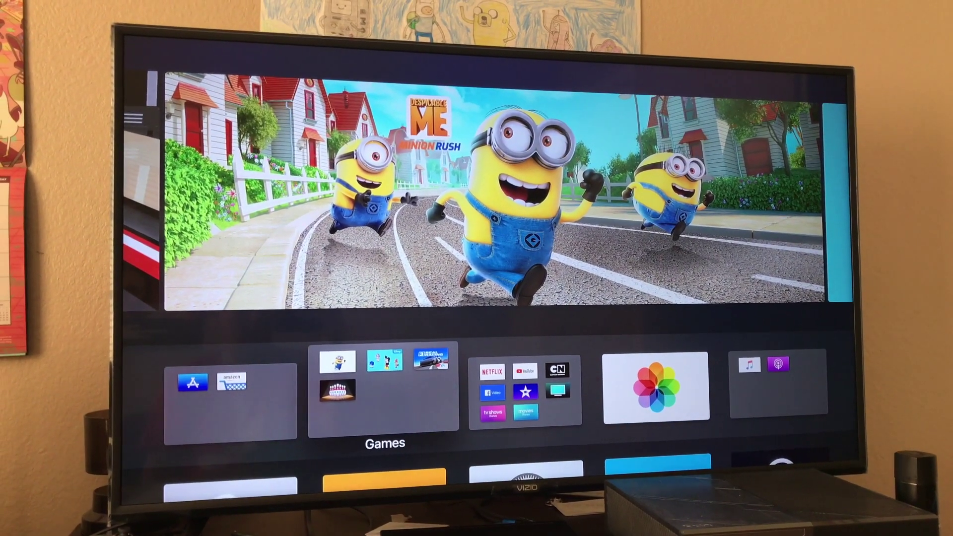
Launch the App Store from the Shopping folder
{"action": "key", "text": "Left"}
{"action": "key", "text": "Return"}
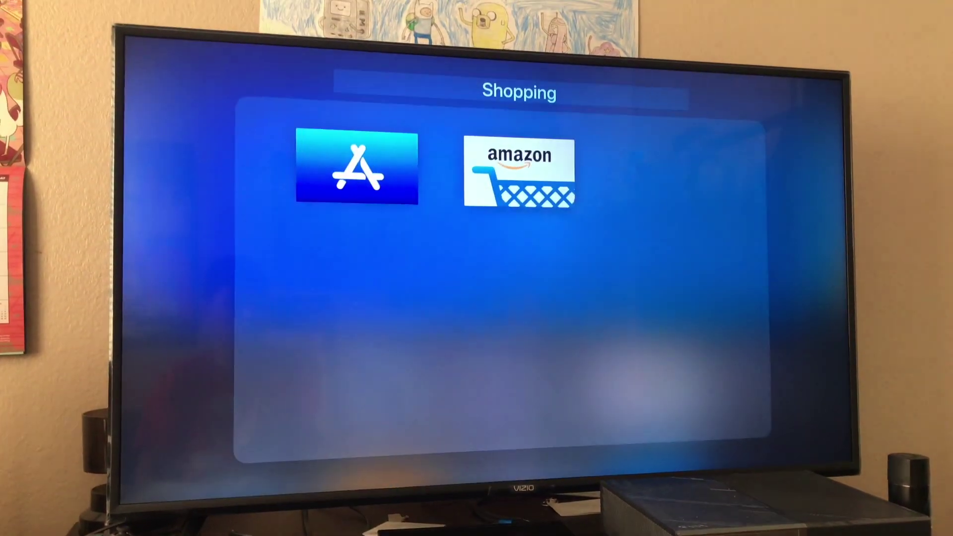
{"action": "key", "text": "Return"}
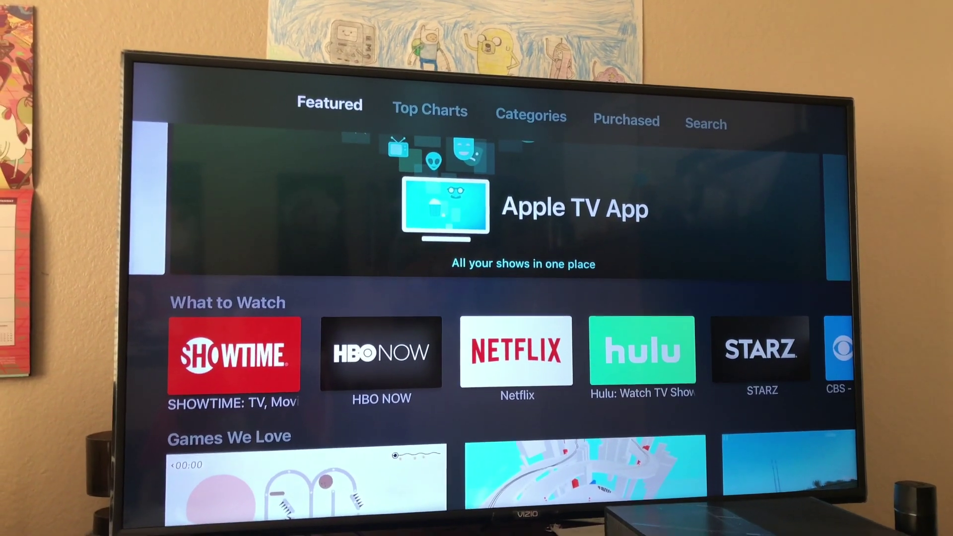
Browse the Featured rows, including Apps We Love, then return to the top
{"action": "key", "text": "Down"}
{"action": "key", "text": "Down"}
{"action": "key", "text": "Down"}
{"action": "key", "text": "Down"}
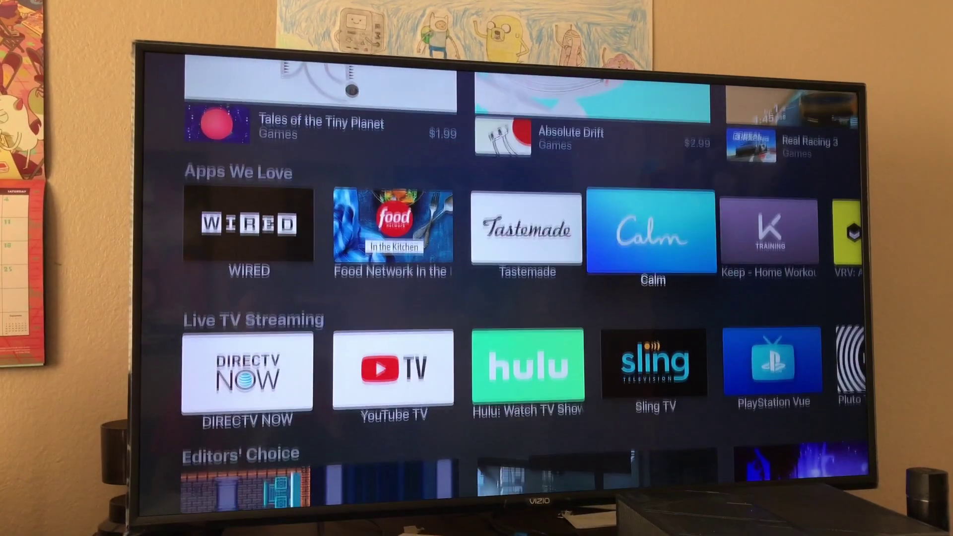
{"action": "key", "text": "Right"}
{"action": "key", "text": "Right"}
{"action": "key", "text": "Right"}
{"action": "key", "text": "Right"}
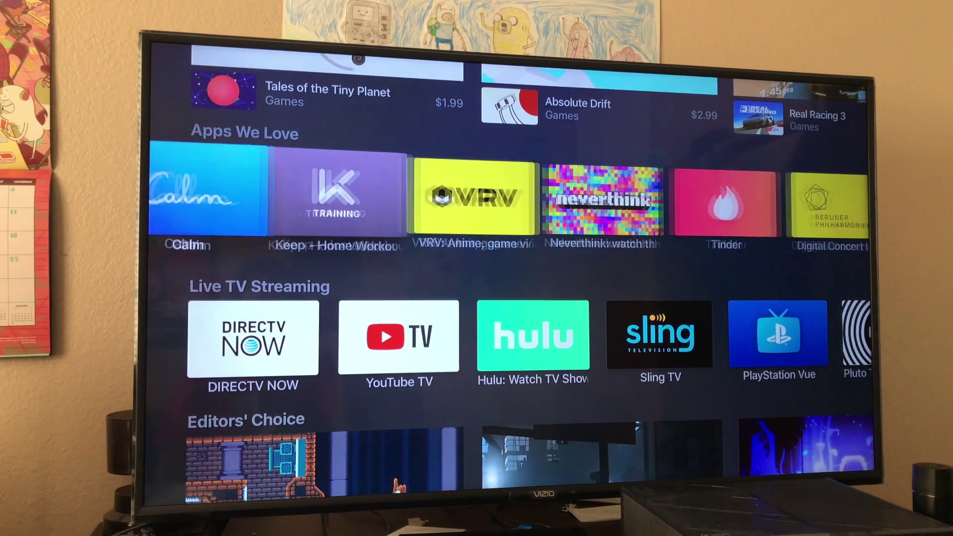
{"action": "key", "text": "Left"}
{"action": "key", "text": "Left"}
{"action": "key", "text": "Left"}
{"action": "key", "text": "Left"}
{"action": "key", "text": "Left"}
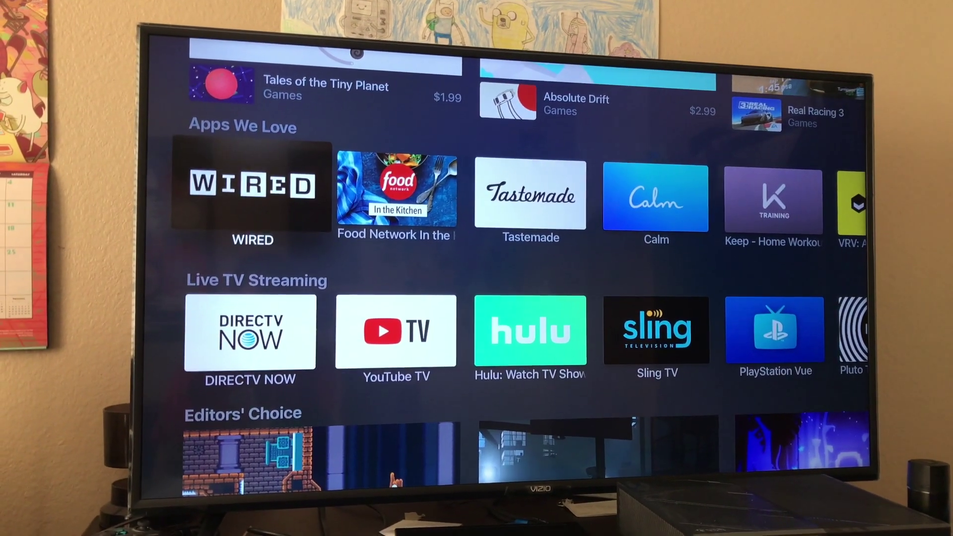
{"action": "key", "text": "Up"}
{"action": "key", "text": "Up"}
{"action": "key", "text": "Up"}
{"action": "key", "text": "Up"}
{"action": "key", "text": "Right"}
{"action": "key", "text": "Right"}
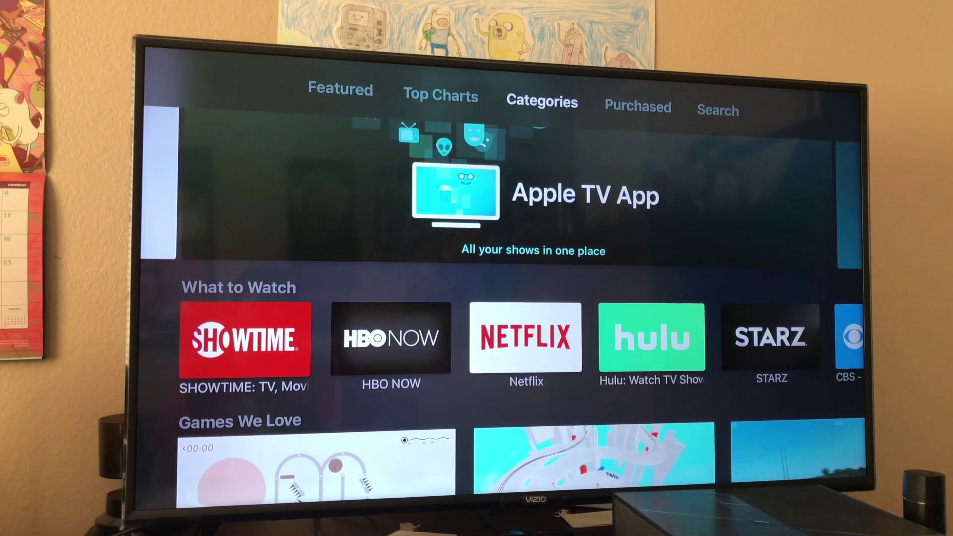
{"action": "key", "text": "Right"}
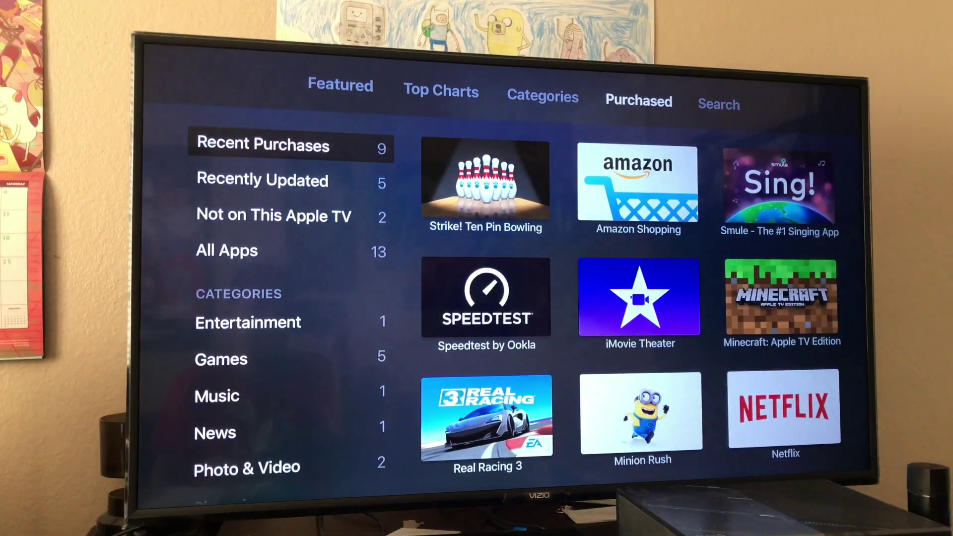
Enter the Purchased apps list and highlight Minecraft: Apple TV Edition
{"action": "key", "text": "Down"}
{"action": "key", "text": "Right"}
{"action": "key", "text": "Down"}
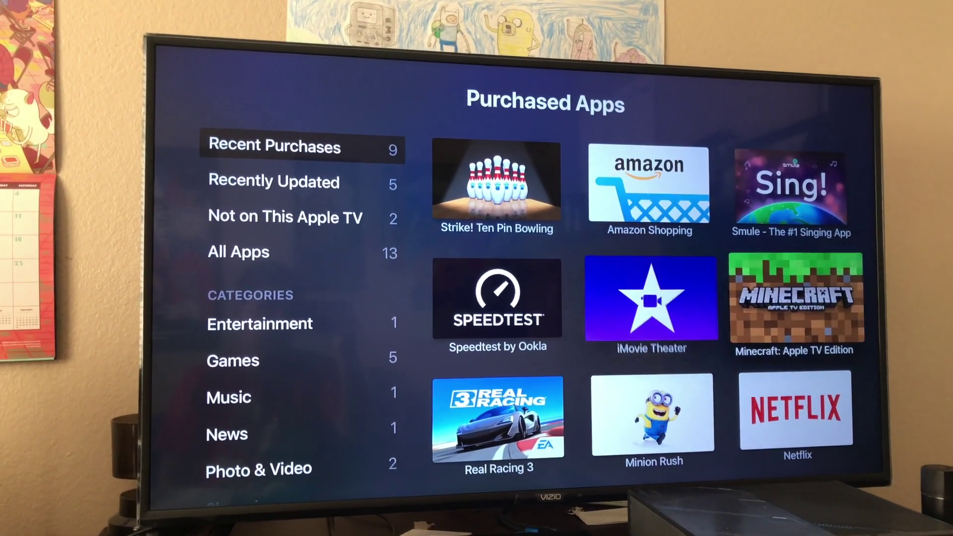